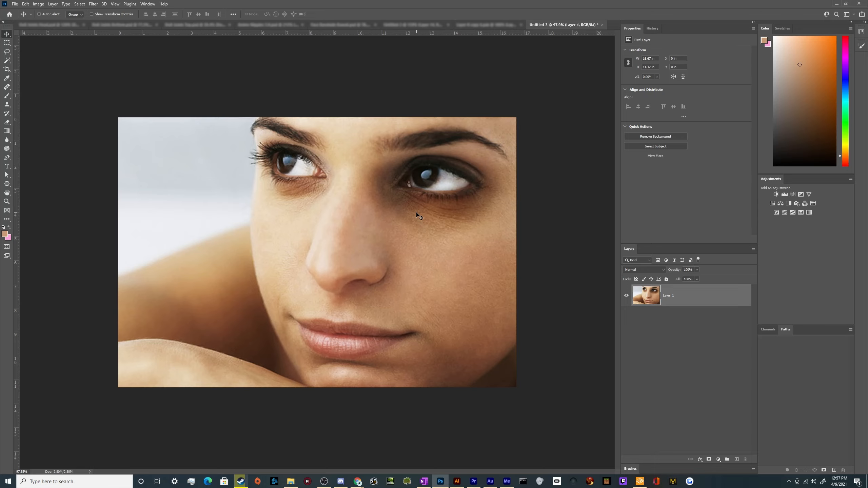
# Add a new empty layer above the portrait and activate the Clone Stamp tool
pyautogui.scroll(1, 419, 187)
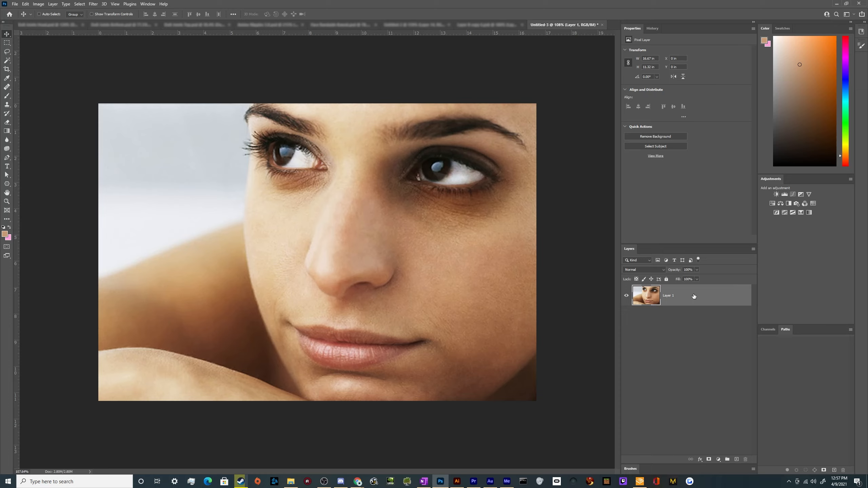
pyautogui.click(737, 459)
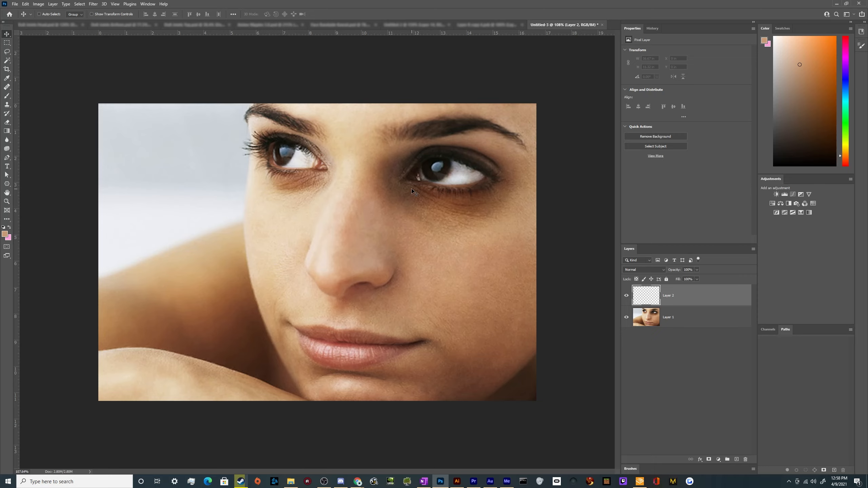
pyautogui.press('s')
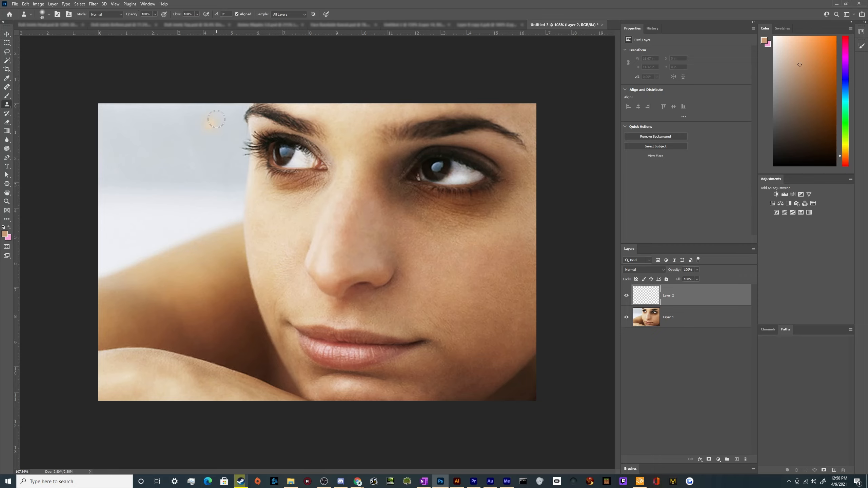
pyautogui.rightClick(7, 105)
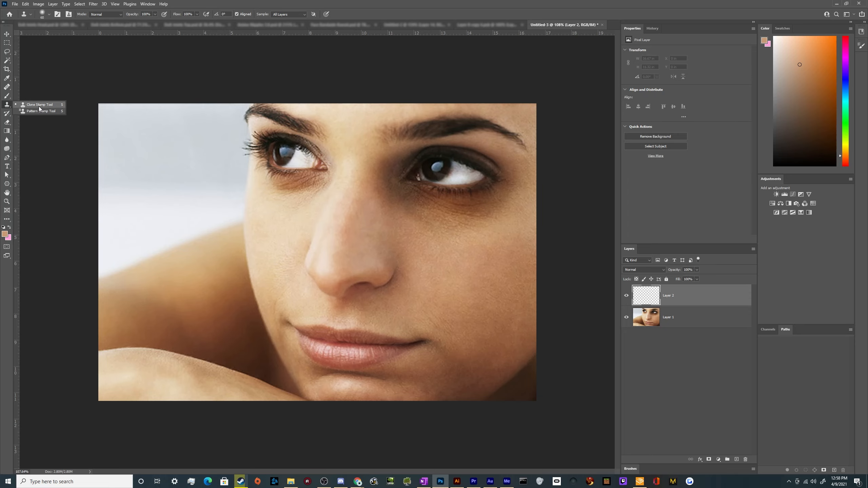
pyautogui.click(561, 259)
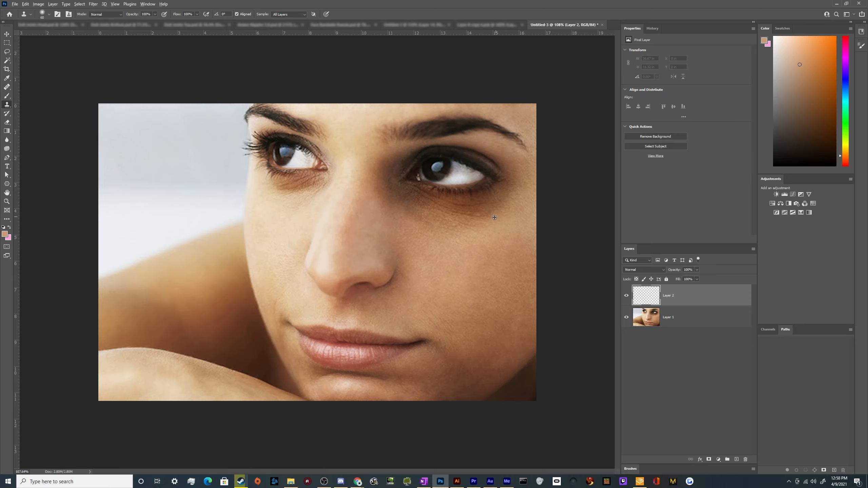
# Set the Clone Stamp to sample Current & Below and review its brush tip settings
pyautogui.scroll(1, 461, 237)
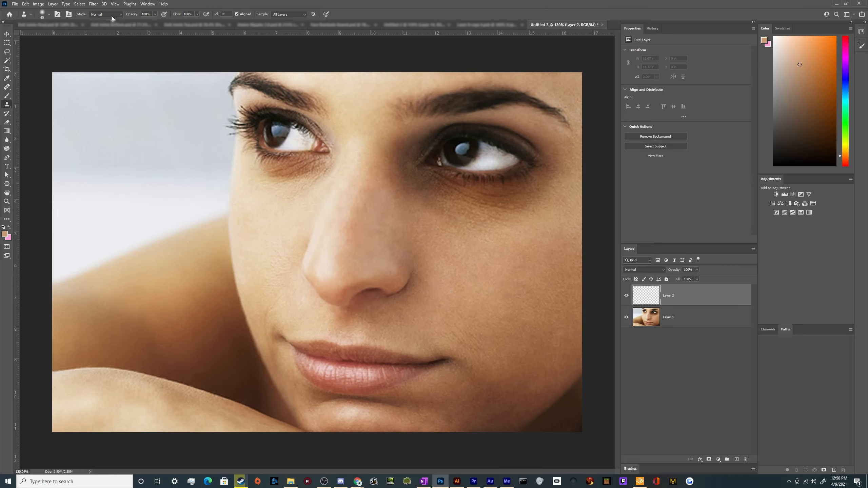
pyautogui.click(286, 14)
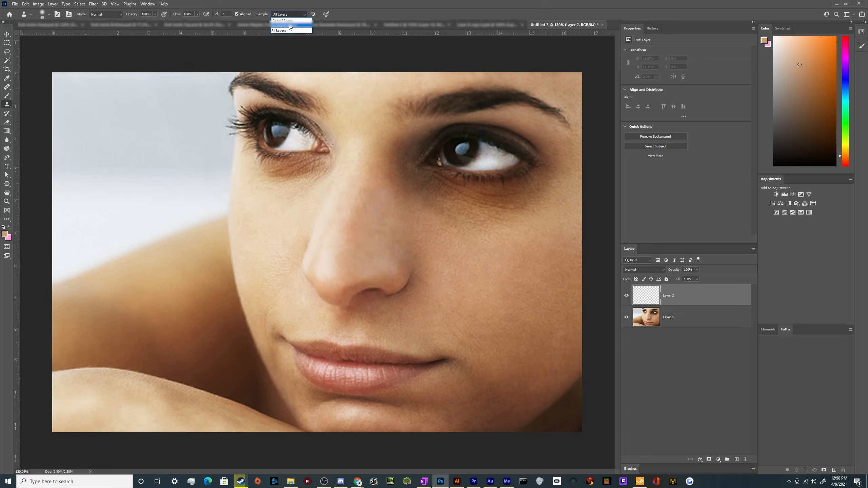
pyautogui.click(291, 25)
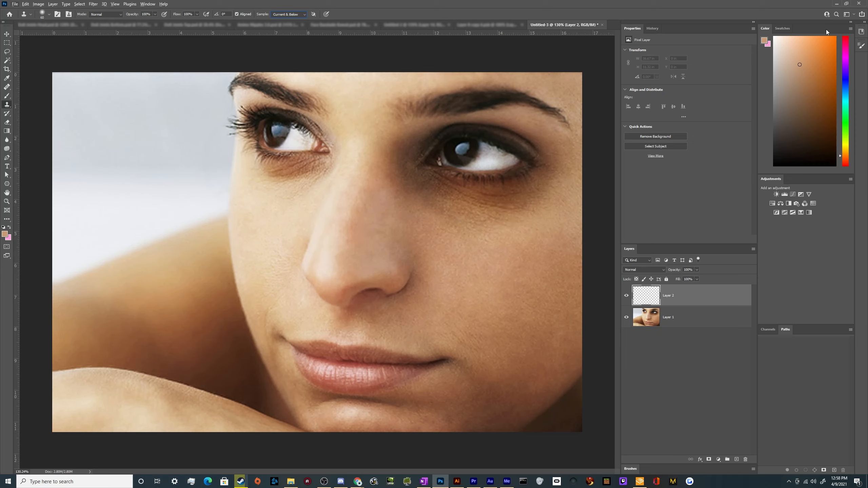
pyautogui.click(862, 46)
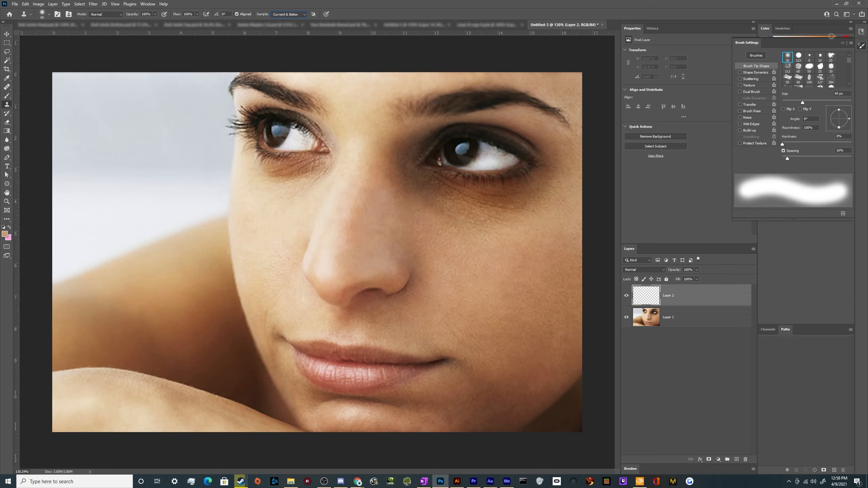
pyautogui.press('F5')
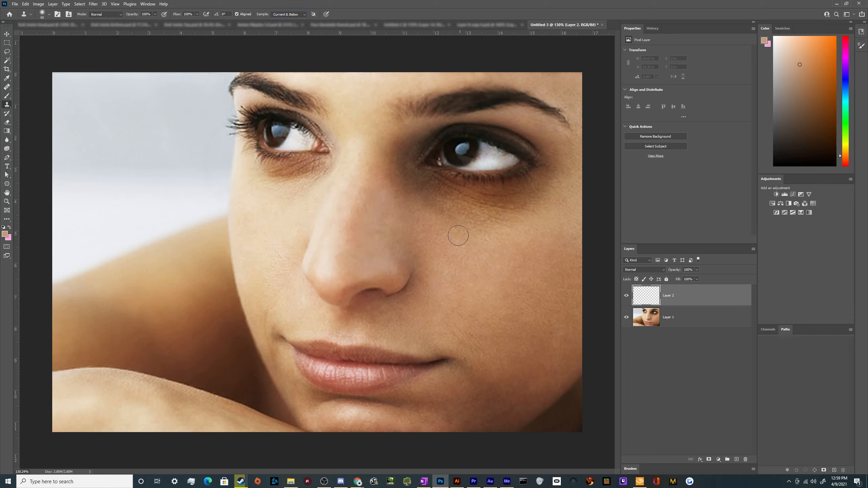
# Clone smooth cheek skin over the dark shadow beneath the nearer eye, undoing strokes that need resampling
pyautogui.moveTo(446, 225)
pyautogui.mouseDown()
pyautogui.moveTo(484, 229)
pyautogui.moveTo(452, 233)
pyautogui.mouseUp()
pyautogui.moveTo(452, 234)
pyautogui.mouseDown()
pyautogui.moveTo(507, 229)
pyautogui.moveTo(452, 229)
pyautogui.moveTo(454, 218)
pyautogui.moveTo(504, 212)
pyautogui.moveTo(507, 221)
pyautogui.moveTo(543, 191)
pyautogui.moveTo(439, 207)
pyautogui.moveTo(459, 215)
pyautogui.moveTo(464, 200)
pyautogui.moveTo(454, 204)
pyautogui.mouseUp()
pyautogui.hotkey('ctrl', 'z')
pyautogui.keyDown('alt'); pyautogui.click(465, 265); pyautogui.keyUp('alt')
pyautogui.keyDown('alt'); pyautogui.click(467, 267); pyautogui.keyUp('alt')
pyautogui.hotkey('ctrl', 'z')
pyautogui.keyDown('alt'); pyautogui.click(471, 250); pyautogui.keyUp('alt')
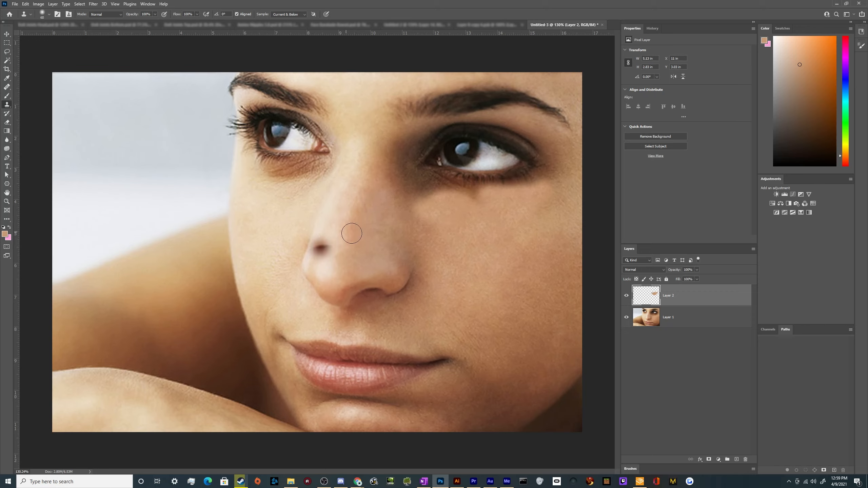
# Try cloning the nearer eye onto the cheek below it, and undo the copy
pyautogui.keyDown('alt'); pyautogui.click(479, 156); pyautogui.keyUp('alt')
pyautogui.moveTo(488, 267)
pyautogui.mouseDown()
pyautogui.moveTo(525, 279)
pyautogui.moveTo(481, 251)
pyautogui.moveTo(456, 264)
pyautogui.moveTo(475, 299)
pyautogui.moveTo(467, 255)
pyautogui.moveTo(429, 267)
pyautogui.moveTo(471, 293)
pyautogui.moveTo(474, 249)
pyautogui.moveTo(489, 278)
pyautogui.mouseUp()
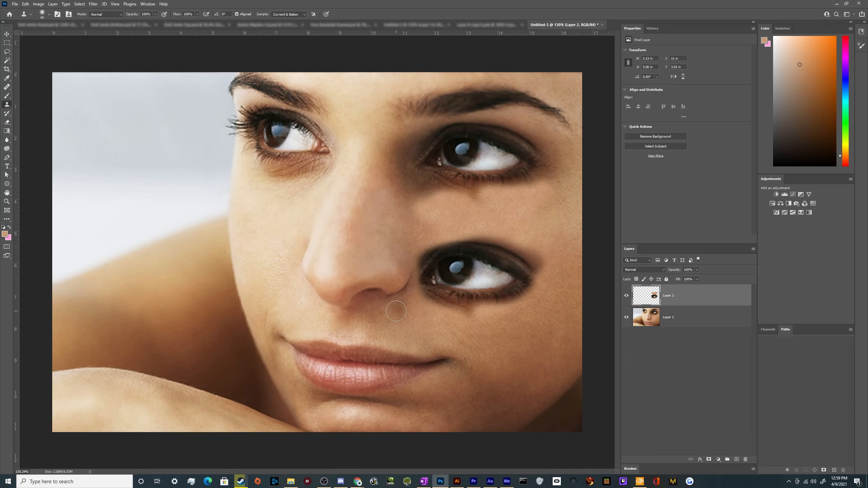
pyautogui.hotkey('ctrl', 'z')
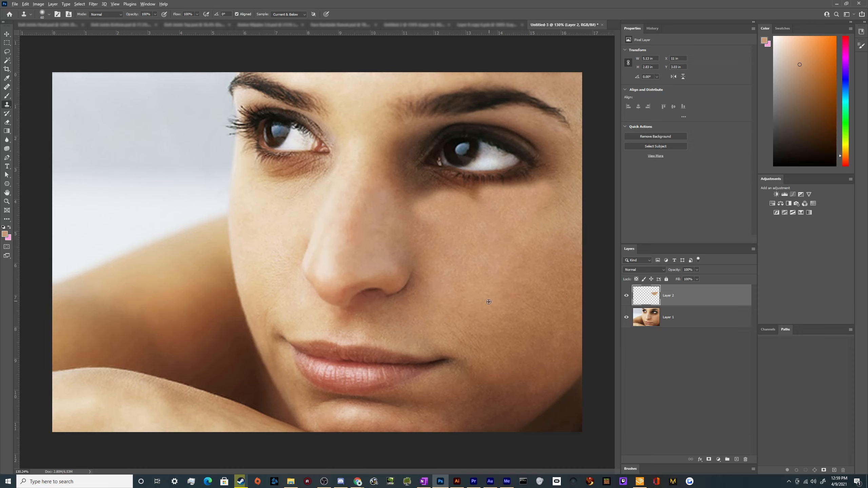
# Clone cheek skin along the nearer eye's lower lash line and inner corner, undoing the unwanted strokes
pyautogui.moveTo(422, 181)
pyautogui.mouseDown()
pyautogui.moveTo(434, 203)
pyautogui.moveTo(407, 192)
pyautogui.moveTo(407, 212)
pyautogui.mouseUp()
pyautogui.moveTo(455, 195)
pyautogui.mouseDown()
pyautogui.moveTo(481, 204)
pyautogui.moveTo(466, 213)
pyautogui.moveTo(451, 260)
pyautogui.moveTo(467, 217)
pyautogui.moveTo(458, 203)
pyautogui.moveTo(486, 200)
pyautogui.moveTo(437, 228)
pyautogui.moveTo(495, 225)
pyautogui.mouseUp()
pyautogui.keyDown('alt'); pyautogui.click(475, 274); pyautogui.keyUp('alt')
pyautogui.keyDown('alt'); pyautogui.click(468, 245); pyautogui.keyUp('alt')
pyautogui.moveTo(537, 187)
pyautogui.mouseDown()
pyautogui.moveTo(550, 181)
pyautogui.moveTo(532, 192)
pyautogui.moveTo(440, 186)
pyautogui.moveTo(458, 178)
pyautogui.mouseUp()
pyautogui.hotkey('ctrl', 'z')
pyautogui.hotkey('ctrl', 'z')
pyautogui.hotkey('ctrl', 'z')
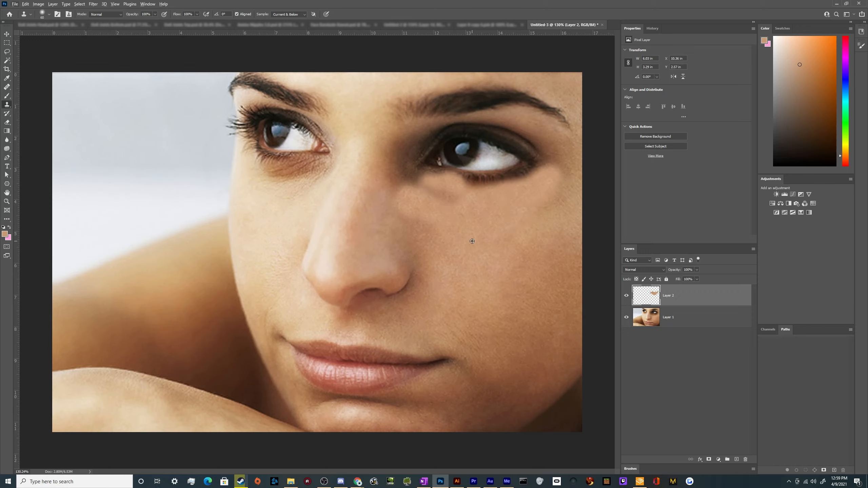
# Clone sampled cheek skin over the shadow between the nearer eye's inner corner and the nose bridge
pyautogui.keyDown('alt'); pyautogui.click(467, 243); pyautogui.keyUp('alt')
pyautogui.moveTo(442, 194)
pyautogui.mouseDown()
pyautogui.moveTo(453, 209)
pyautogui.moveTo(422, 189)
pyautogui.moveTo(444, 189)
pyautogui.moveTo(407, 178)
pyautogui.moveTo(423, 193)
pyautogui.moveTo(408, 193)
pyautogui.moveTo(461, 233)
pyautogui.moveTo(415, 201)
pyautogui.moveTo(412, 183)
pyautogui.moveTo(393, 175)
pyautogui.moveTo(392, 183)
pyautogui.moveTo(402, 193)
pyautogui.moveTo(403, 147)
pyautogui.moveTo(412, 175)
pyautogui.mouseUp()
pyautogui.keyDown('alt'); pyautogui.click(464, 233); pyautogui.keyUp('alt')
pyautogui.moveTo(407, 145)
pyautogui.mouseDown()
pyautogui.moveTo(394, 147)
pyautogui.moveTo(412, 148)
pyautogui.moveTo(432, 128)
pyautogui.moveTo(398, 133)
pyautogui.moveTo(382, 157)
pyautogui.mouseUp()
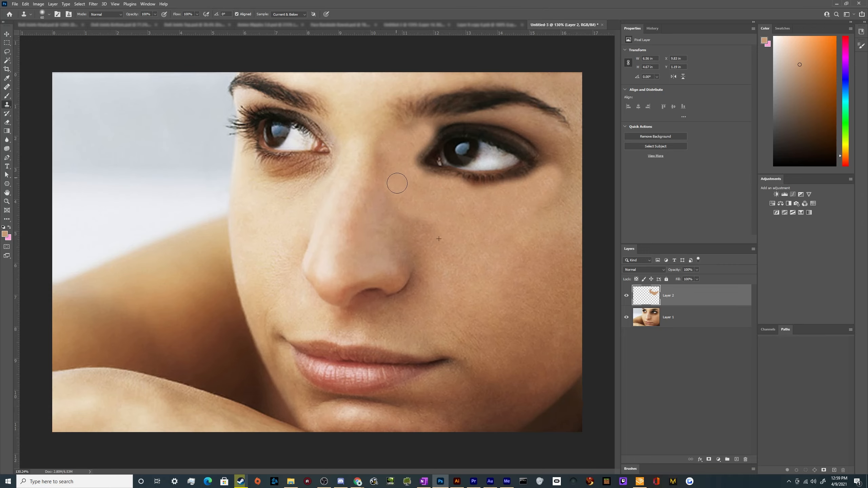
# Clone resampled skin over the dark makeup on the nearer eye's upper lid
pyautogui.moveTo(438, 130)
pyautogui.mouseDown()
pyautogui.moveTo(424, 118)
pyautogui.moveTo(489, 113)
pyautogui.moveTo(453, 118)
pyautogui.moveTo(502, 116)
pyautogui.moveTo(551, 149)
pyautogui.moveTo(552, 168)
pyautogui.moveTo(545, 149)
pyautogui.moveTo(518, 133)
pyautogui.moveTo(489, 123)
pyautogui.moveTo(485, 131)
pyautogui.moveTo(438, 126)
pyautogui.moveTo(414, 159)
pyautogui.moveTo(427, 132)
pyautogui.moveTo(423, 147)
pyautogui.moveTo(445, 124)
pyautogui.moveTo(423, 147)
pyautogui.moveTo(422, 176)
pyautogui.moveTo(416, 167)
pyautogui.moveTo(490, 199)
pyautogui.moveTo(461, 215)
pyautogui.mouseUp()
pyautogui.keyDown('alt'); pyautogui.click(472, 243); pyautogui.keyUp('alt')
pyautogui.keyDown('alt'); pyautogui.click(452, 236); pyautogui.keyUp('alt')
pyautogui.keyDown('alt'); pyautogui.click(467, 228); pyautogui.keyUp('alt')
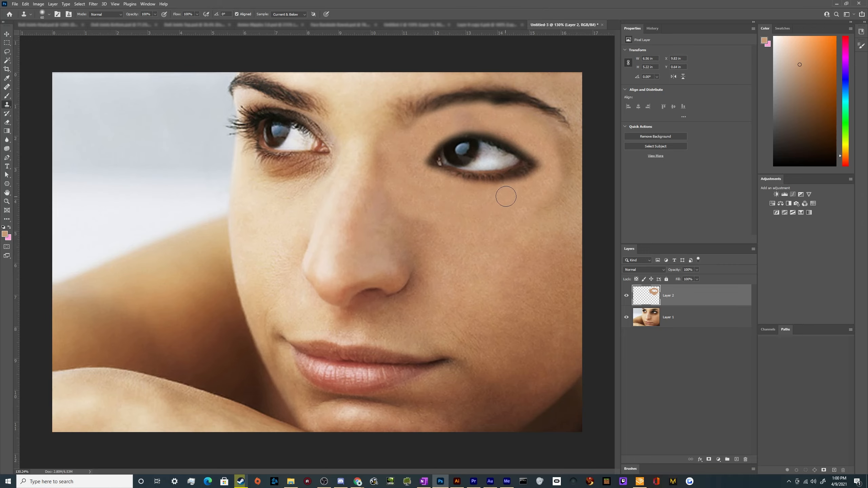
# Finish cloning skin below the nearer eye and cover the shadow beneath the farther eye
pyautogui.moveTo(506, 197); pyautogui.dragTo(523, 183)
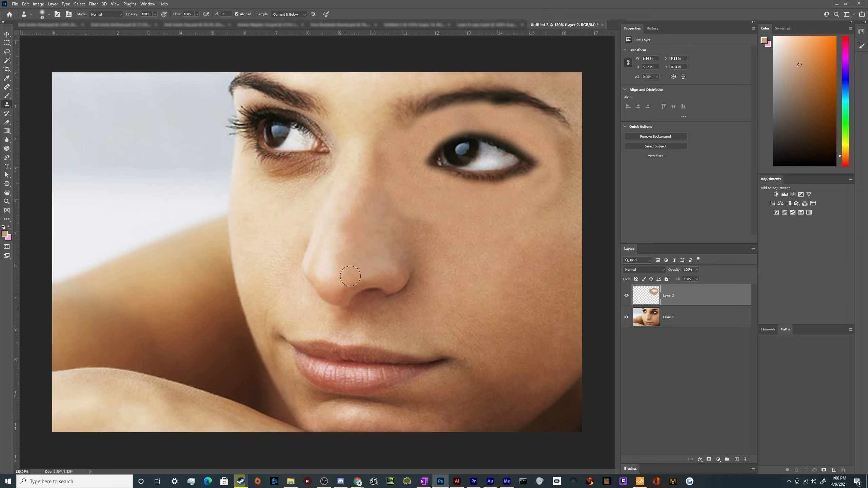
pyautogui.keyDown('alt'); pyautogui.click(271, 223); pyautogui.keyUp('alt')
pyautogui.moveTo(323, 166)
pyautogui.mouseDown()
pyautogui.moveTo(290, 193)
pyautogui.moveTo(249, 162)
pyautogui.moveTo(313, 167)
pyautogui.moveTo(289, 173)
pyautogui.moveTo(314, 167)
pyautogui.moveTo(322, 179)
pyautogui.moveTo(294, 199)
pyautogui.mouseUp()
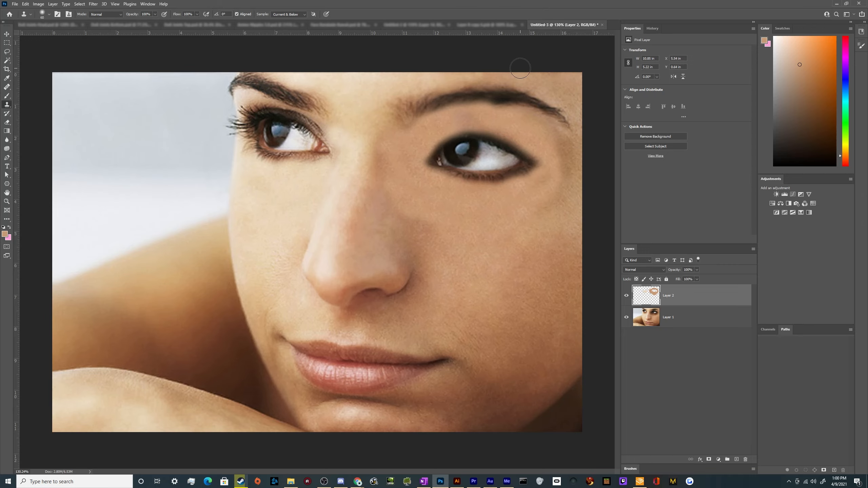
pyautogui.scroll(-3, 435, 250)
pyautogui.scroll(5, 430, 225)
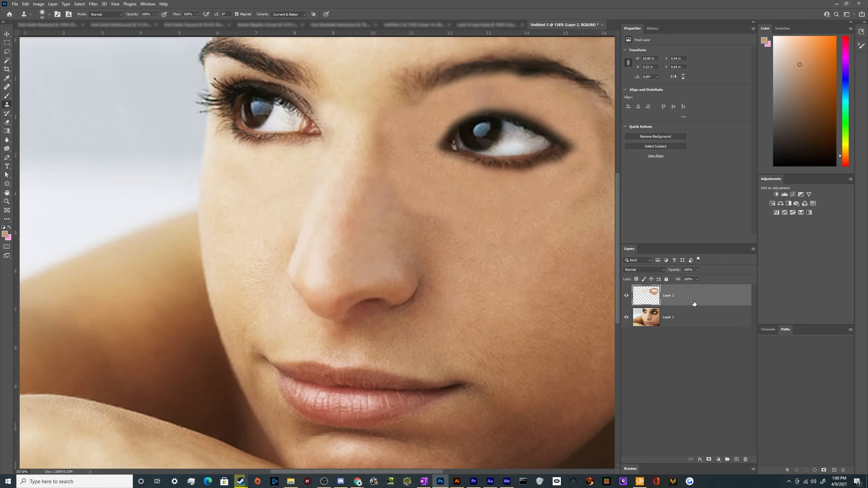
# Lower the retouching layer's opacity to about 25% and add a layer mask to it
pyautogui.moveTo(675, 270); pyautogui.dragTo(644, 270)
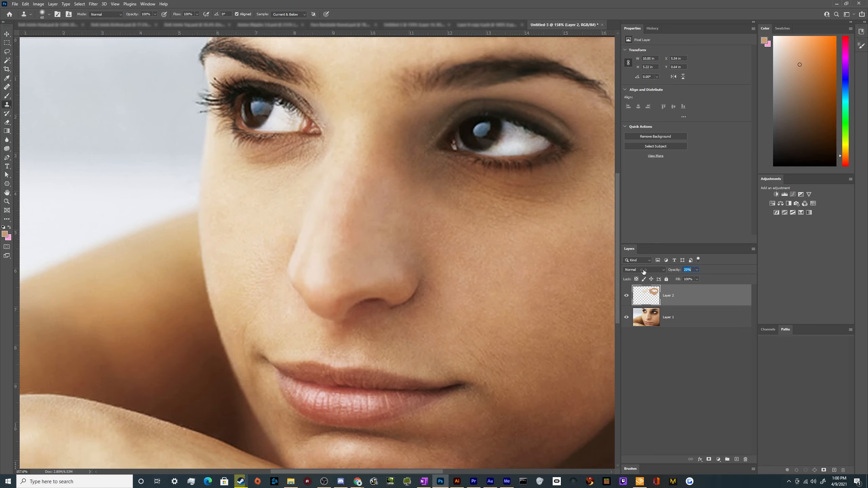
pyautogui.moveTo(644, 271); pyautogui.dragTo(644, 271)
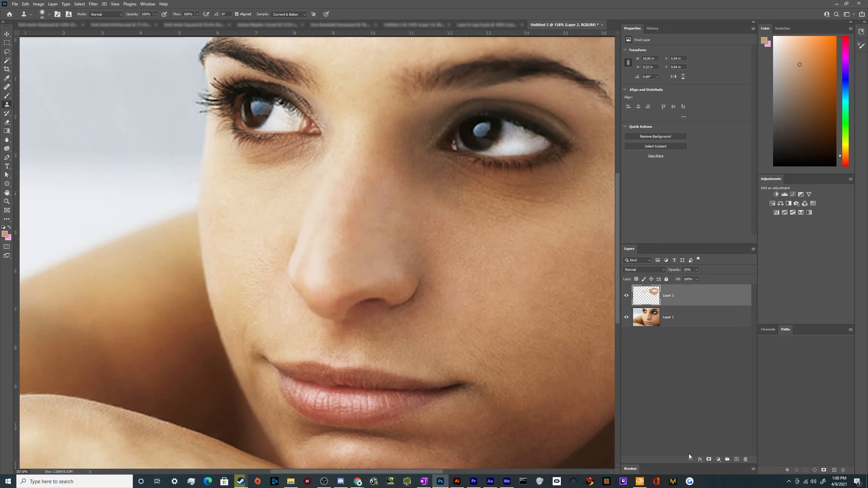
pyautogui.click(709, 460)
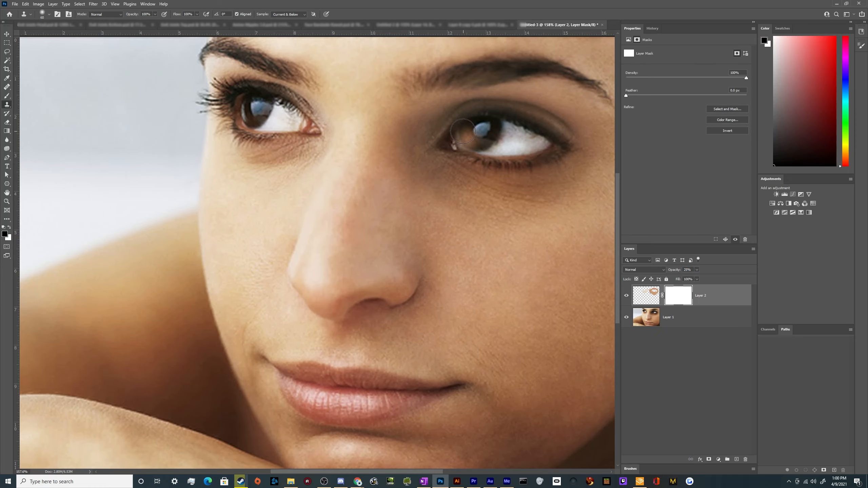
# Paint black on the layer mask over the nearer eye with a resized brush at 100% opacity
pyautogui.moveTo(457, 148)
pyautogui.mouseDown()
pyautogui.moveTo(461, 130)
pyautogui.moveTo(492, 118)
pyautogui.mouseUp()
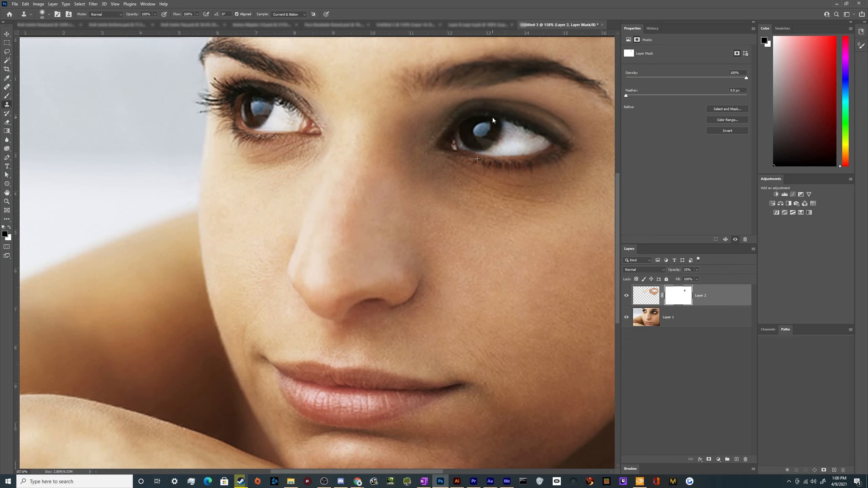
pyautogui.press('b')
pyautogui.press('[')
pyautogui.press('[')
pyautogui.press('[')
pyautogui.press('[')
pyautogui.press('[')
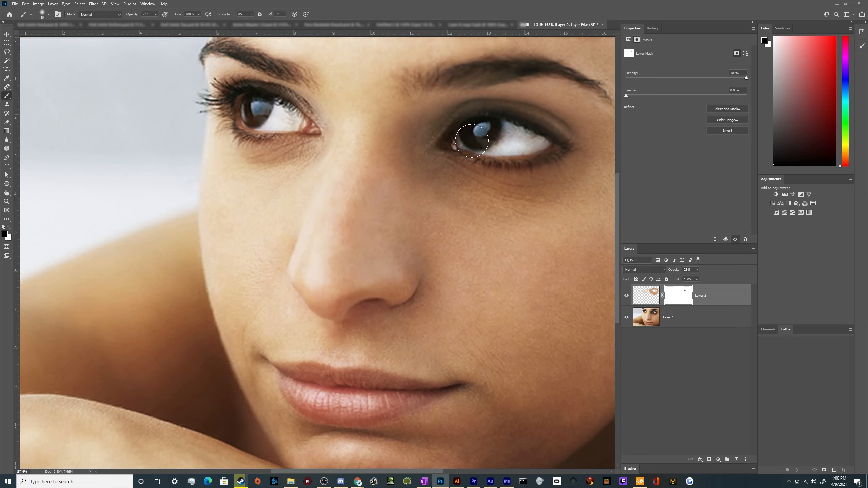
pyautogui.moveTo(468, 138)
pyautogui.mouseDown()
pyautogui.moveTo(479, 124)
pyautogui.moveTo(450, 130)
pyautogui.moveTo(456, 145)
pyautogui.moveTo(535, 151)
pyautogui.moveTo(537, 130)
pyautogui.mouseUp()
pyautogui.moveTo(135, 14); pyautogui.dragTo(207, 17)
pyautogui.moveTo(515, 123)
pyautogui.mouseDown()
pyautogui.moveTo(556, 129)
pyautogui.moveTo(489, 119)
pyautogui.moveTo(450, 136)
pyautogui.moveTo(484, 153)
pyautogui.mouseUp()
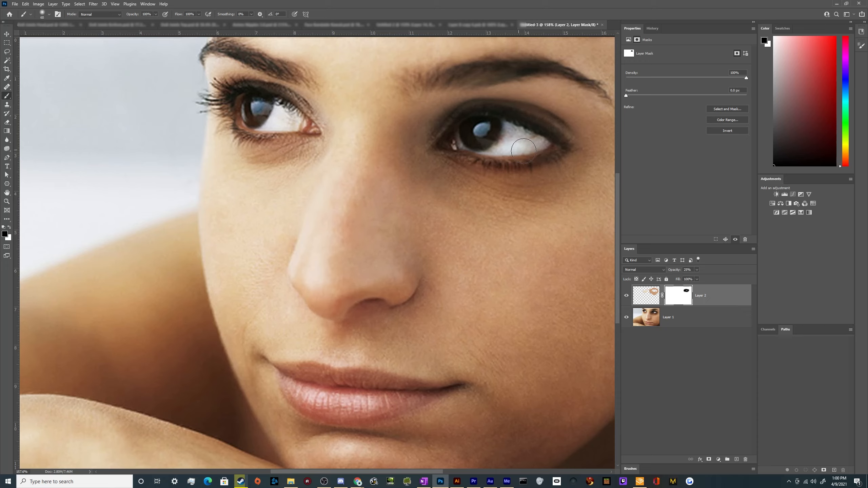
# Compare the portrait with and without the retouching layer, and mask the retouching off the farther eye
pyautogui.scroll(-5, 324, 249)
pyautogui.click(627, 296)
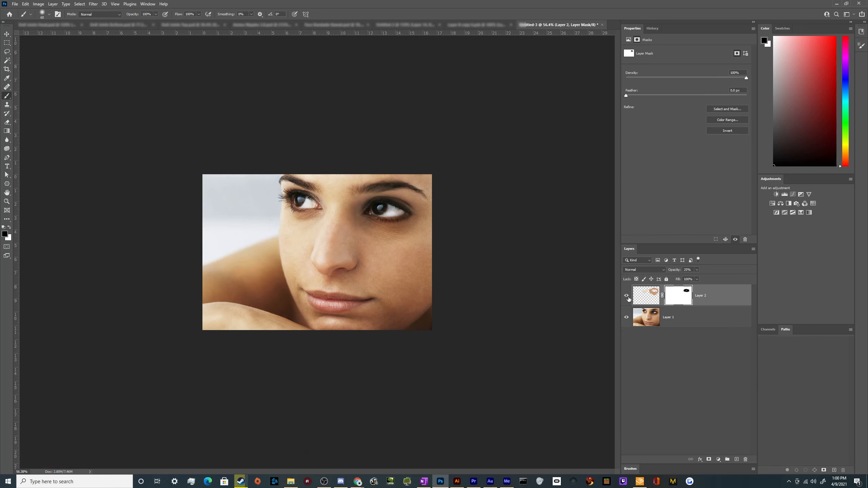
pyautogui.click(626, 296)
pyautogui.scroll(4, 439, 206)
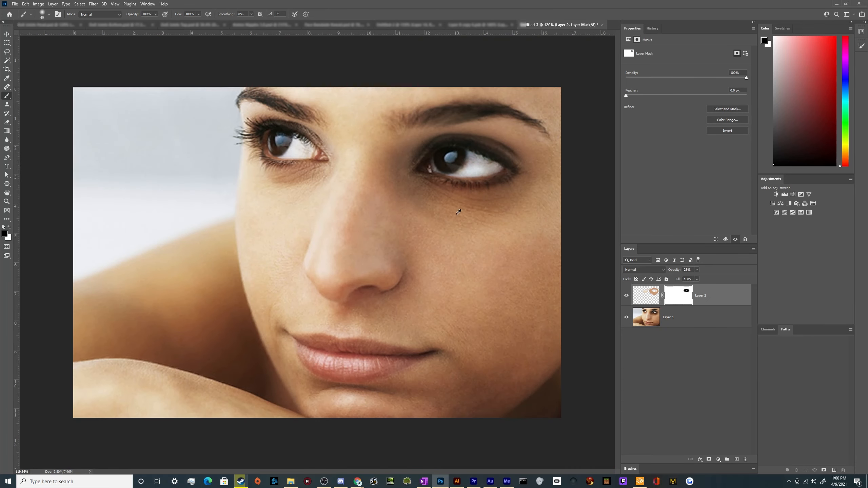
pyautogui.click(445, 167)
pyautogui.moveTo(309, 147)
pyautogui.mouseDown()
pyautogui.moveTo(317, 162)
pyautogui.moveTo(310, 156)
pyautogui.mouseUp()
# Raise the retouching layer's opacity to 100% and split its Underlying Layer highlights in Blend If to 3 / 255
pyautogui.moveTo(672, 272); pyautogui.dragTo(743, 273)
pyautogui.click(646, 295)
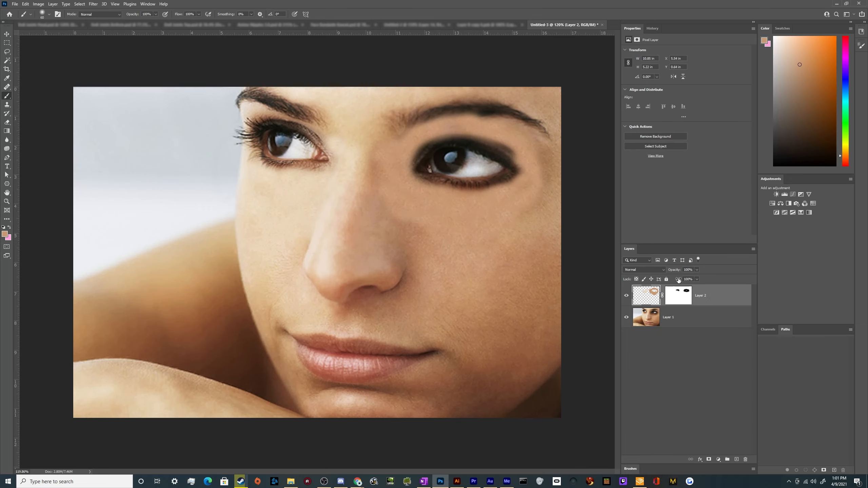
pyautogui.doubleClick(733, 296)
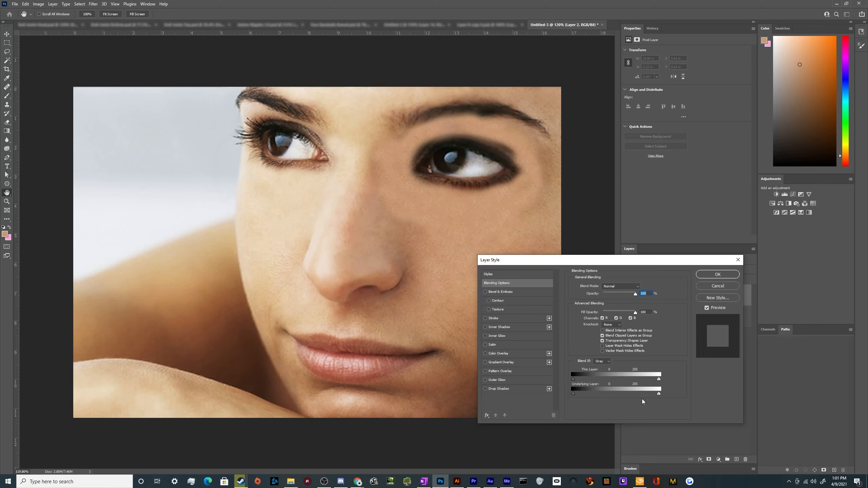
pyautogui.moveTo(659, 394)
pyautogui.mouseDown()
pyautogui.moveTo(644, 402)
pyautogui.moveTo(665, 403)
pyautogui.moveTo(582, 415)
pyautogui.moveTo(662, 415)
pyautogui.moveTo(656, 399)
pyautogui.mouseUp()
pyautogui.keyDown('alt'); pyautogui.moveTo(659, 397); pyautogui.dragTo(575, 412); pyautogui.keyUp('alt')
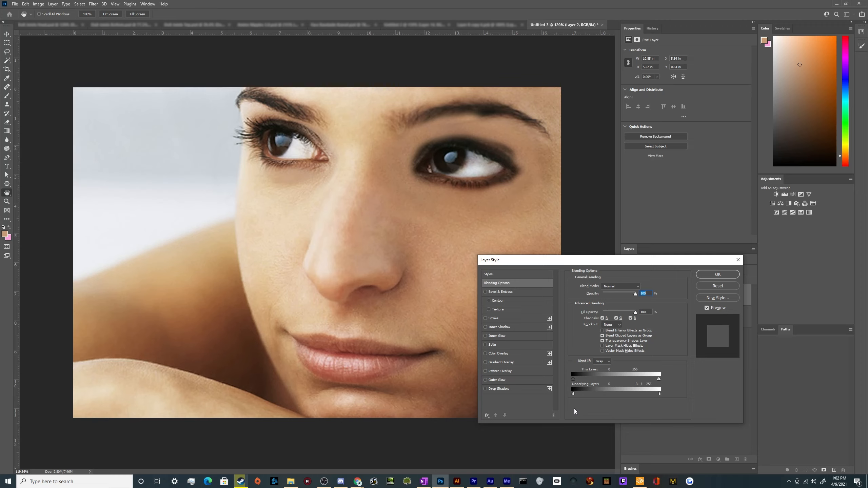
pyautogui.click(722, 277)
# Preview other blend modes for the retouching layer, keep Normal, and set its opacity to 47%
pyautogui.click(644, 270)
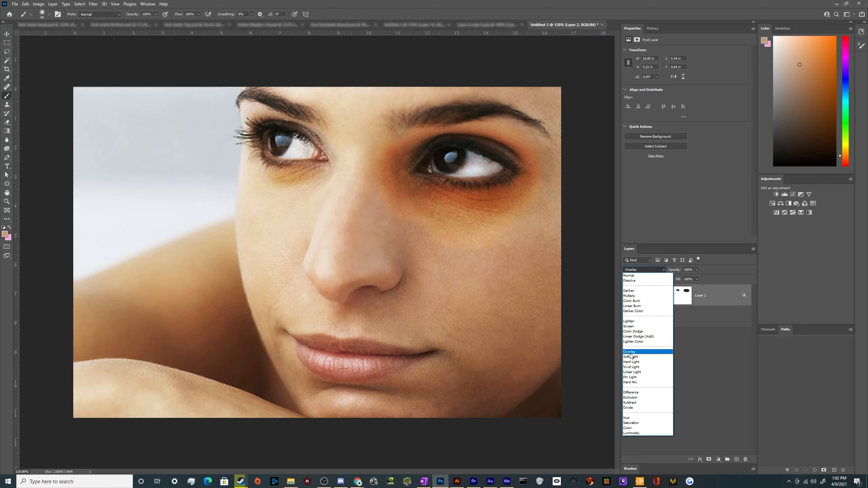
pyautogui.click(629, 275)
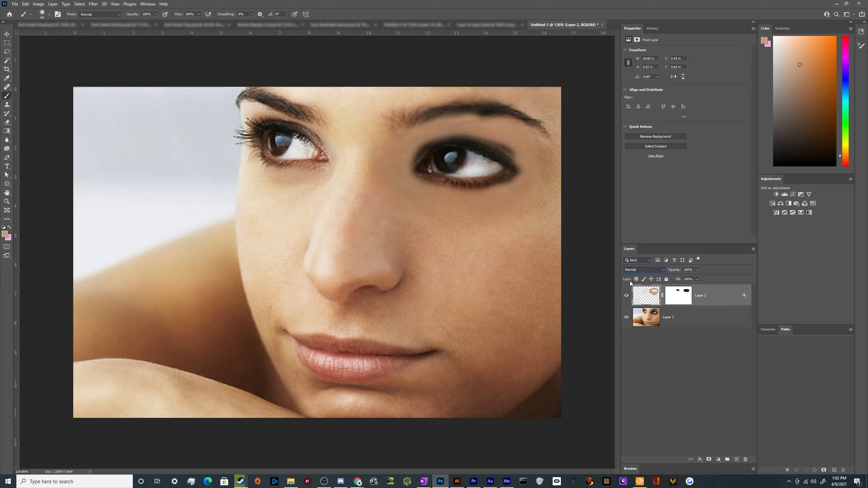
pyautogui.moveTo(681, 273)
pyautogui.mouseDown()
pyautogui.moveTo(655, 275)
pyautogui.moveTo(664, 278)
pyautogui.mouseUp()
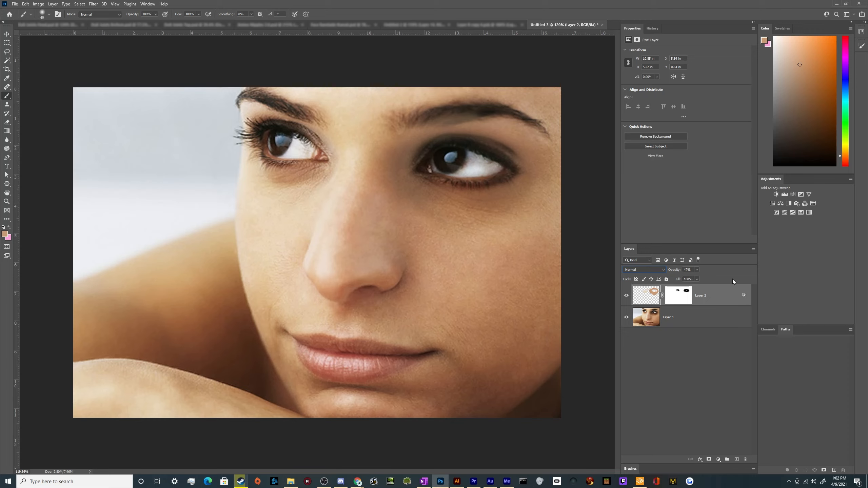
# Paint black on the layer mask around the nearer eye with a larger brush to reduce the retouching
pyautogui.click(675, 301)
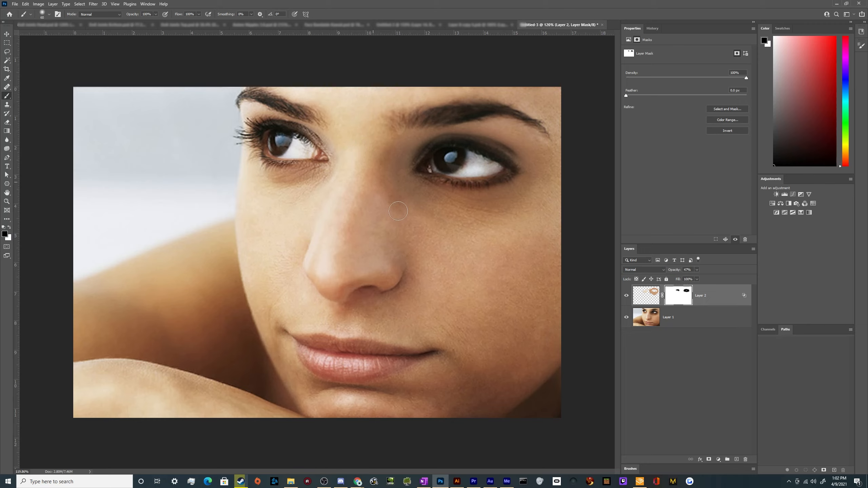
pyautogui.moveTo(428, 251); pyautogui.dragTo(503, 239)
pyautogui.press(']')
pyautogui.press(']')
pyautogui.press(']')
# Toggle the retouching layer's visibility to compare the whole portrait before and after
pyautogui.scroll(-3, 468, 299)
pyautogui.click(626, 296)
pyautogui.click(627, 296)
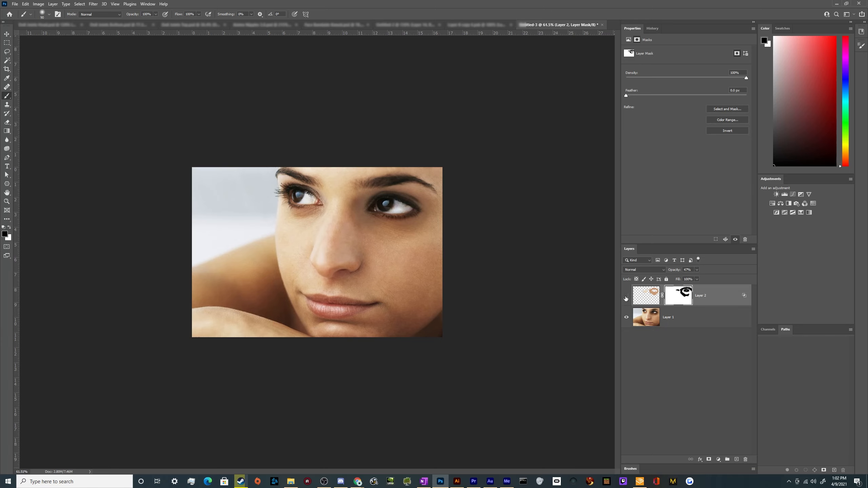
# Hide and show the cloned retouching layer once more to compare the eye area
pyautogui.click(626, 297)
pyautogui.click(626, 296)
pyautogui.scroll(3, 489, 276)
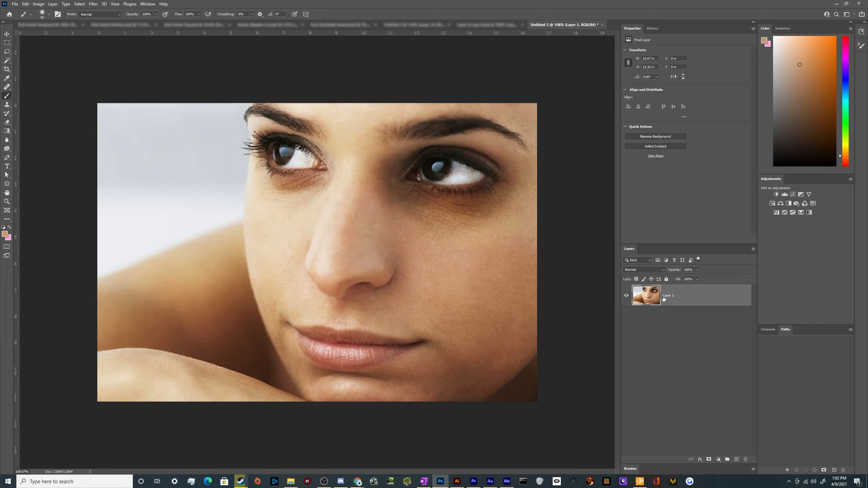
# Add a Curves adjustment above the portrait that brightens the midtones, and invert its mask to black
pyautogui.click(793, 194)
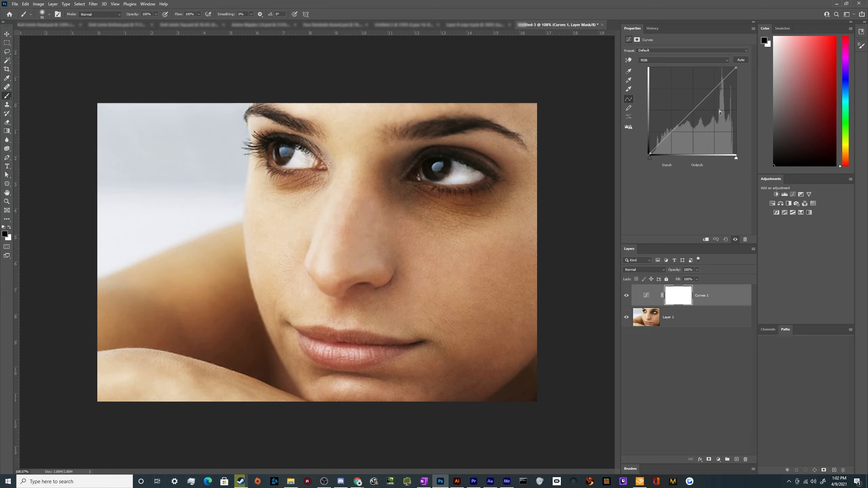
pyautogui.moveTo(694, 109); pyautogui.dragTo(689, 99)
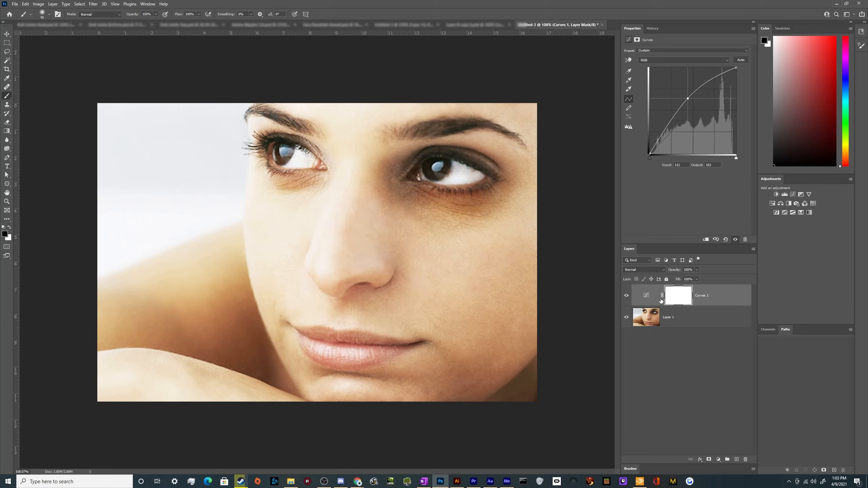
pyautogui.click(680, 299)
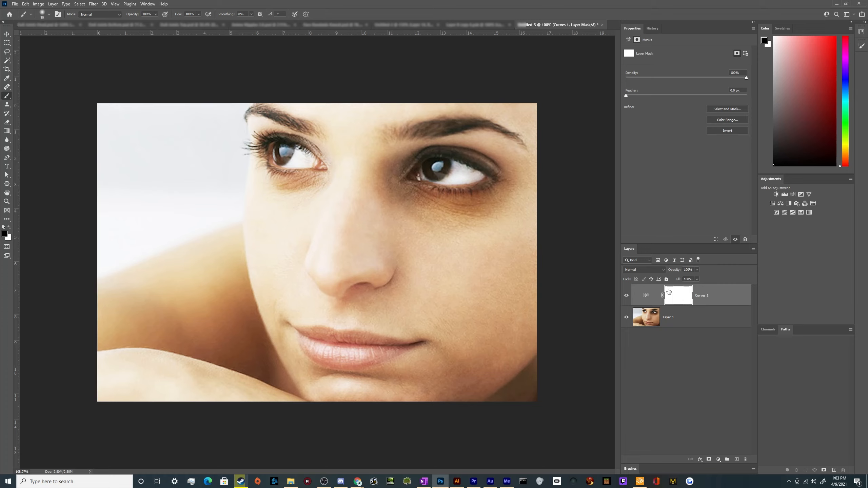
pyautogui.hotkey('ctrl', 'i')
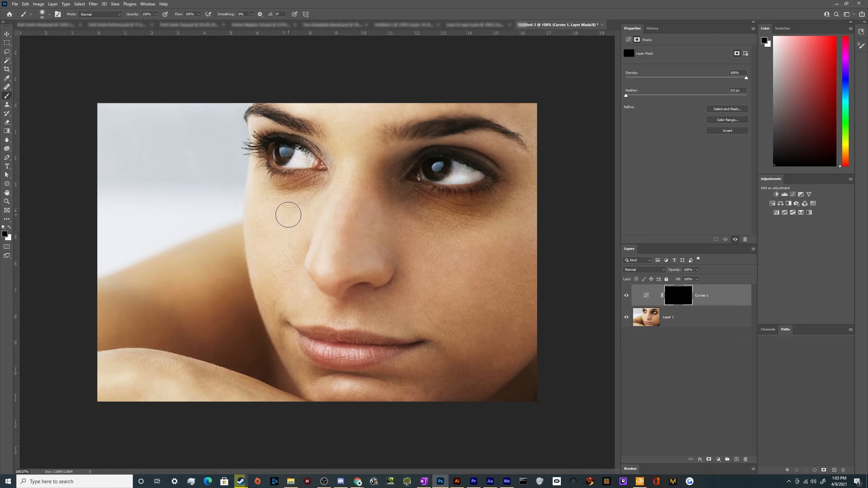
# Paint white on the Curves layer's mask around both eyes with a soft 90 px brush
pyautogui.click(862, 46)
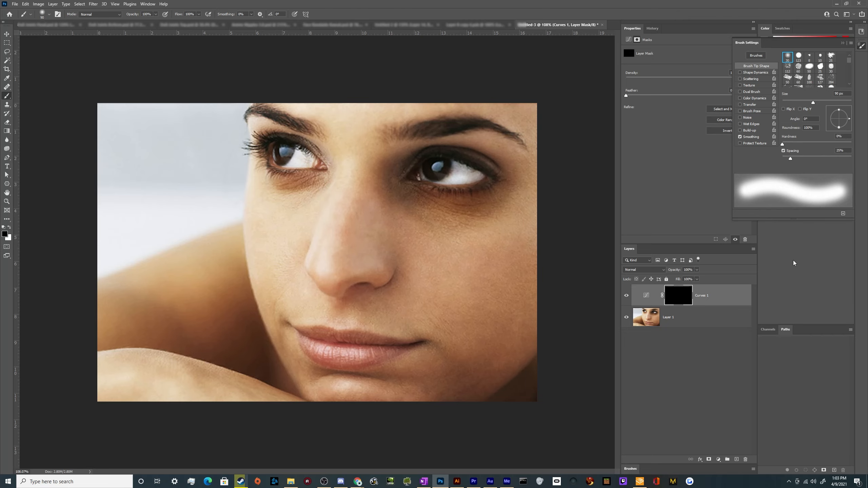
pyautogui.hotkey('ctrl', '+')
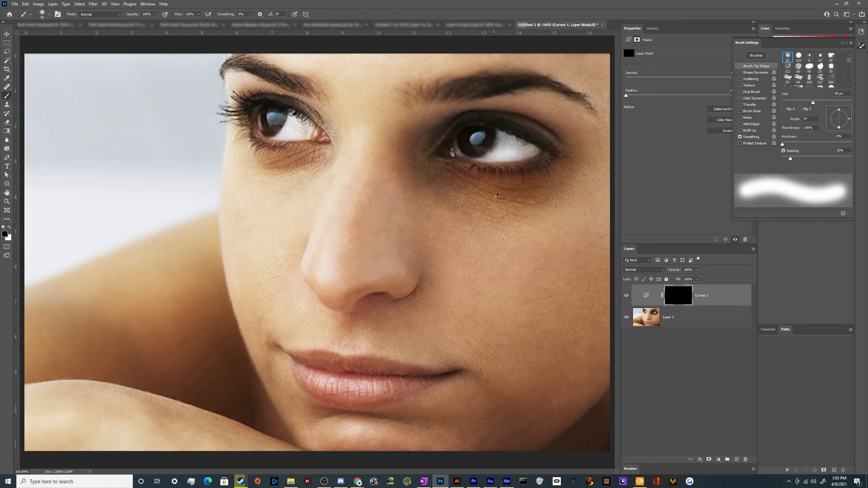
pyautogui.press('x')
pyautogui.moveTo(450, 186)
pyautogui.mouseDown()
pyautogui.moveTo(547, 187)
pyautogui.moveTo(519, 206)
pyautogui.moveTo(484, 206)
pyautogui.moveTo(548, 189)
pyautogui.moveTo(574, 168)
pyautogui.moveTo(583, 139)
pyautogui.moveTo(573, 121)
pyautogui.moveTo(548, 106)
pyautogui.moveTo(463, 109)
pyautogui.moveTo(426, 136)
pyautogui.moveTo(420, 164)
pyautogui.moveTo(460, 194)
pyautogui.moveTo(419, 167)
pyautogui.mouseUp()
pyautogui.moveTo(413, 169)
pyautogui.mouseDown()
pyautogui.moveTo(453, 207)
pyautogui.moveTo(498, 213)
pyautogui.mouseUp()
pyautogui.moveTo(281, 175)
pyautogui.mouseDown()
pyautogui.moveTo(324, 161)
pyautogui.moveTo(277, 170)
pyautogui.moveTo(255, 164)
pyautogui.mouseUp()
pyautogui.moveTo(330, 106)
pyautogui.mouseDown()
pyautogui.moveTo(346, 144)
pyautogui.moveTo(321, 161)
pyautogui.mouseUp()
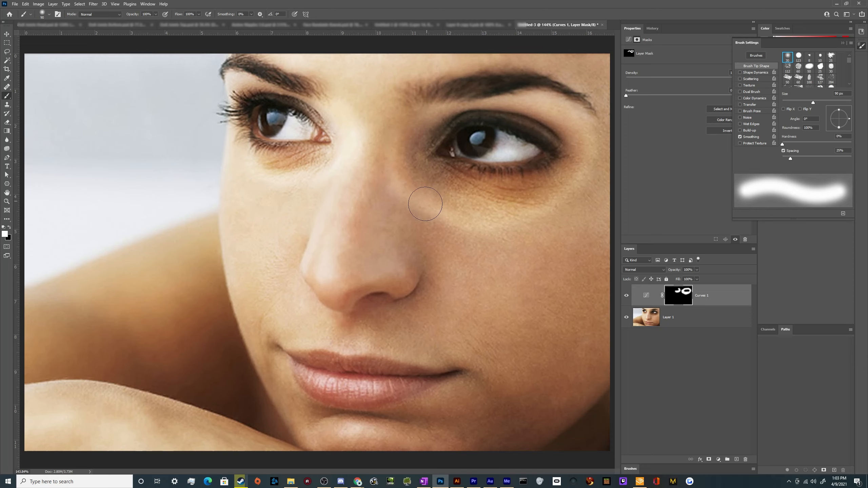
# Split the Curves layer's Underlying Layer highlights in Blend If, pulling one half far toward the shadows
pyautogui.doubleClick(731, 291)
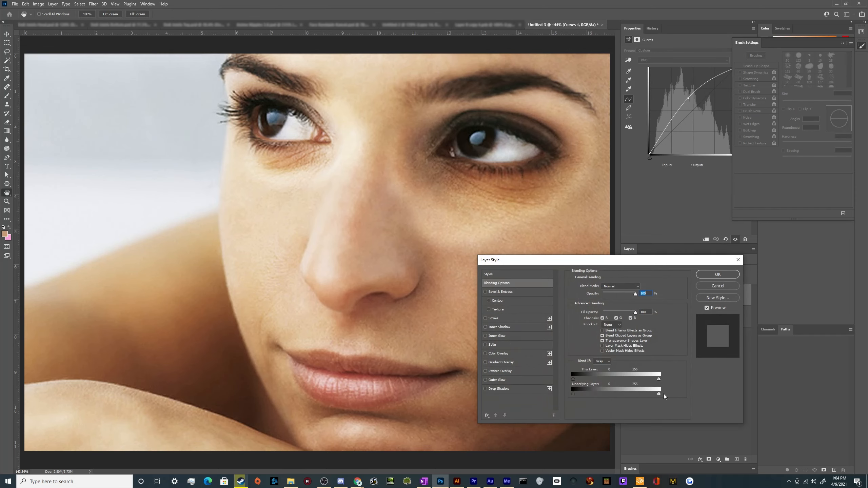
pyautogui.moveTo(658, 394); pyautogui.dragTo(585, 401)
pyautogui.click(718, 274)
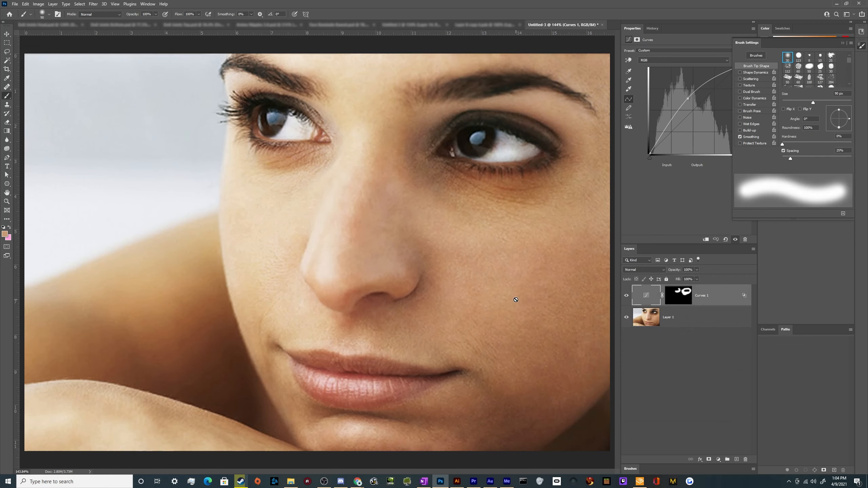
# Paint black on the Curves layer's mask over the nose area with a 200 px brush to remove the brightening there
pyautogui.click(687, 296)
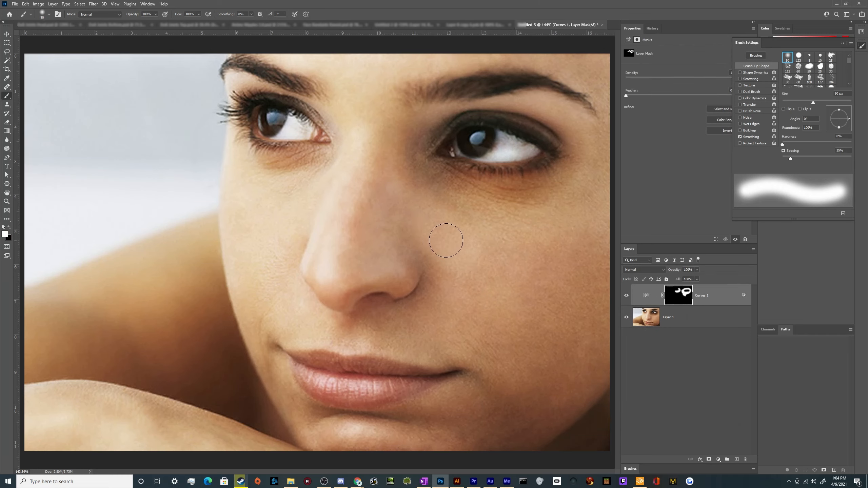
pyautogui.press('x')
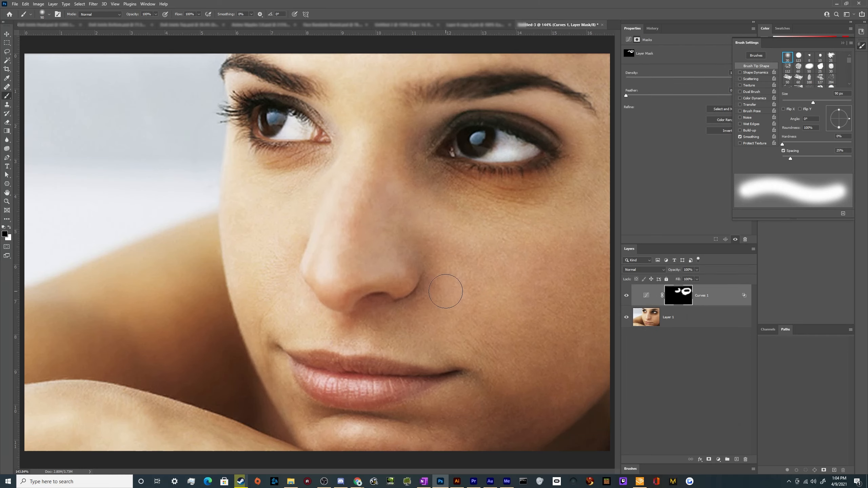
pyautogui.press(']')
pyautogui.press(']')
pyautogui.press(']')
pyautogui.press(']')
pyautogui.press(']')
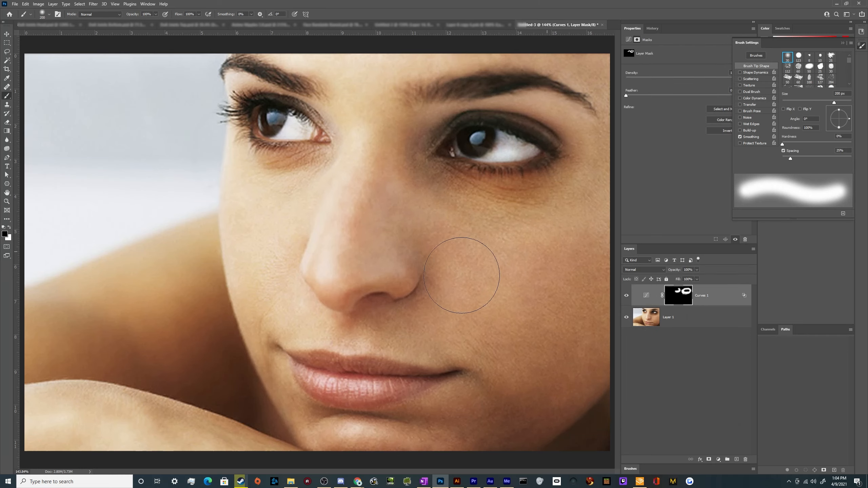
pyautogui.moveTo(412, 222)
pyautogui.mouseDown()
pyautogui.moveTo(383, 206)
pyautogui.moveTo(354, 128)
pyautogui.moveTo(365, 229)
pyautogui.mouseUp()
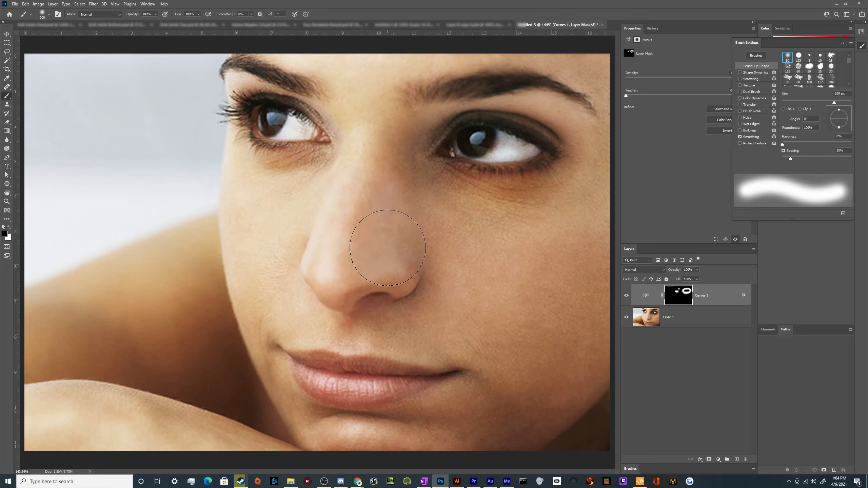
# Create a new empty layer above the Curves adjustment
pyautogui.press('v')
pyautogui.scroll(-6, 393, 287)
pyautogui.scroll(3, 383, 285)
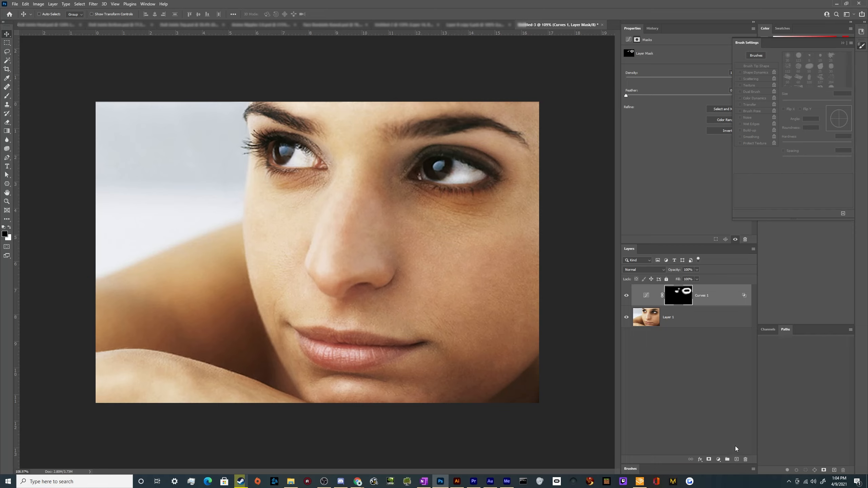
pyautogui.click(737, 459)
pyautogui.click(861, 48)
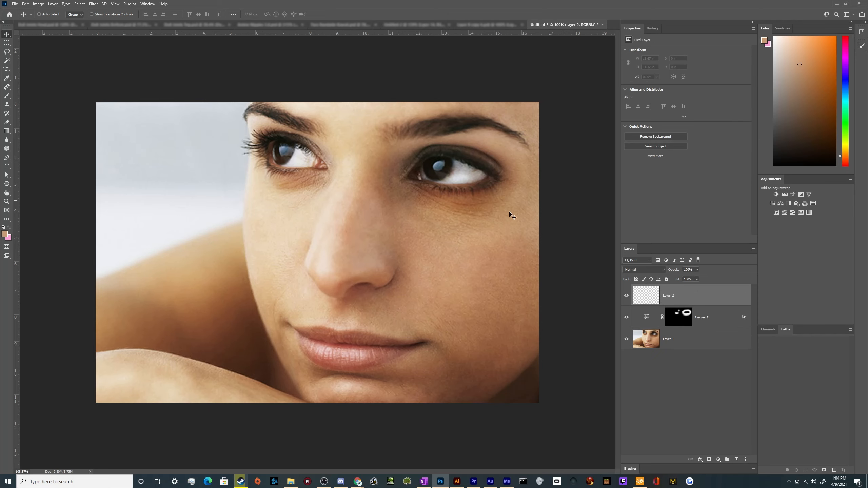
# Sample the cheek's skin tone and paint it below and beside the nearer eye with a 100 px brush
pyautogui.press('b')
pyautogui.press('[')
pyautogui.press('[')
pyautogui.press('[')
pyautogui.press('[')
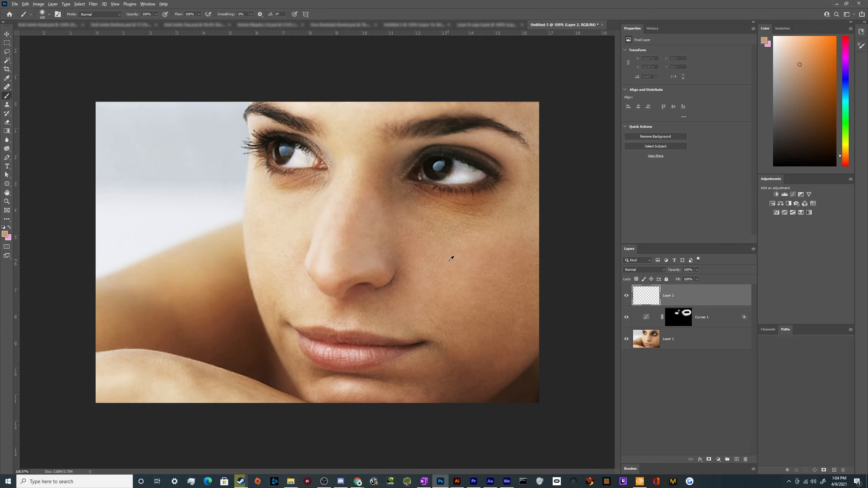
pyautogui.moveTo(451, 254)
pyautogui.mouseDown()
pyautogui.moveTo(455, 263)
pyautogui.moveTo(472, 242)
pyautogui.moveTo(460, 175)
pyautogui.moveTo(437, 216)
pyautogui.moveTo(492, 202)
pyautogui.moveTo(446, 210)
pyautogui.moveTo(397, 192)
pyautogui.moveTo(416, 204)
pyautogui.mouseUp()
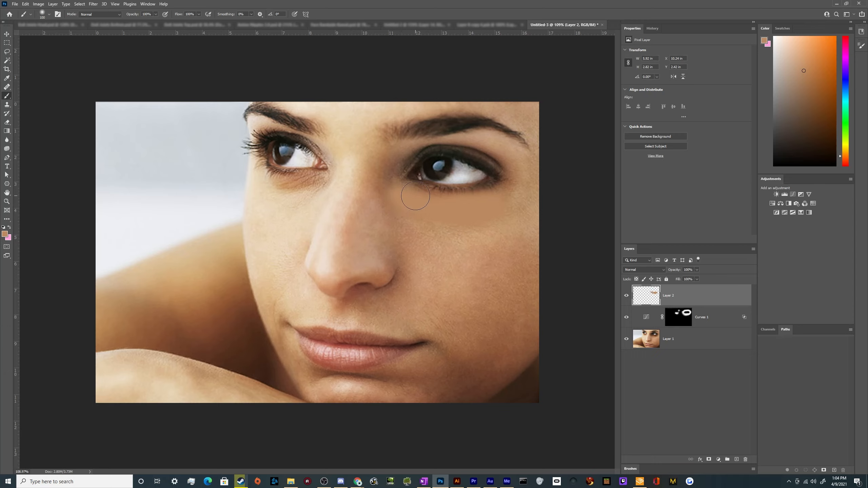
pyautogui.moveTo(519, 173)
pyautogui.mouseDown()
pyautogui.moveTo(506, 195)
pyautogui.moveTo(433, 211)
pyautogui.moveTo(398, 172)
pyautogui.moveTo(391, 194)
pyautogui.moveTo(406, 218)
pyautogui.moveTo(485, 234)
pyautogui.moveTo(438, 233)
pyautogui.moveTo(478, 234)
pyautogui.mouseUp()
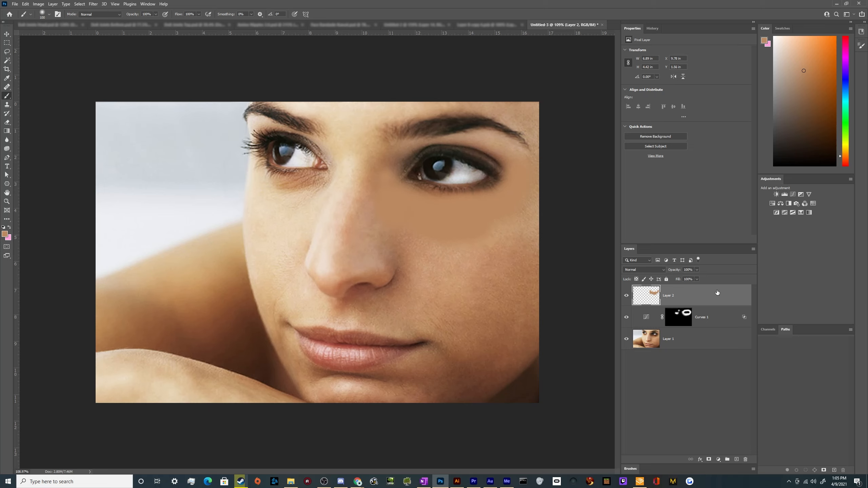
# Split the skin-tone layer's Underlying Layer highlights in Blend If to 17 / 255
pyautogui.doubleClick(646, 296)
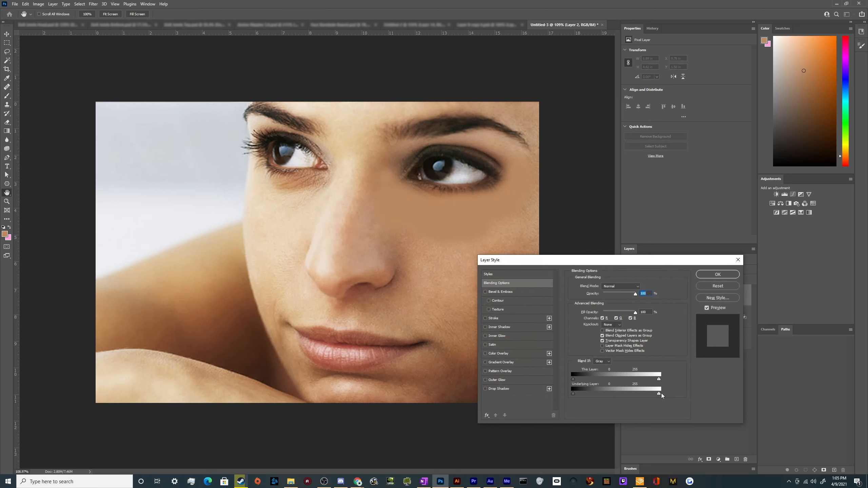
pyautogui.moveTo(659, 394)
pyautogui.mouseDown()
pyautogui.moveTo(585, 394)
pyautogui.moveTo(579, 402)
pyautogui.mouseUp()
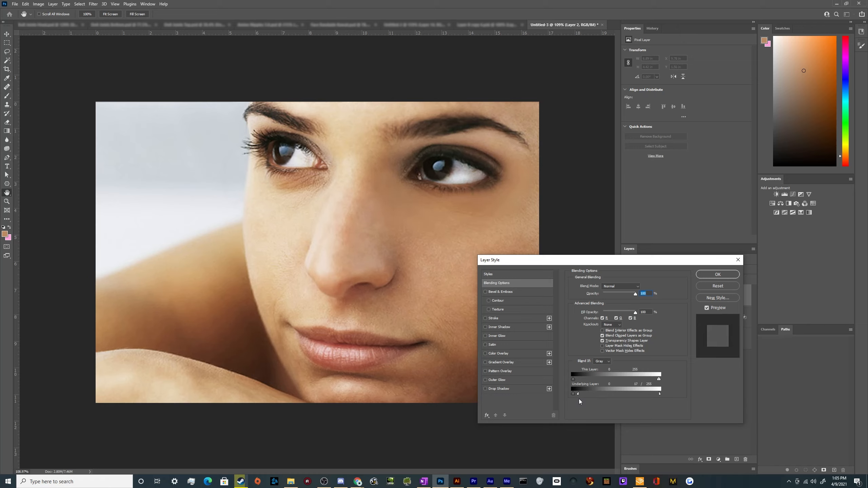
pyautogui.click(718, 274)
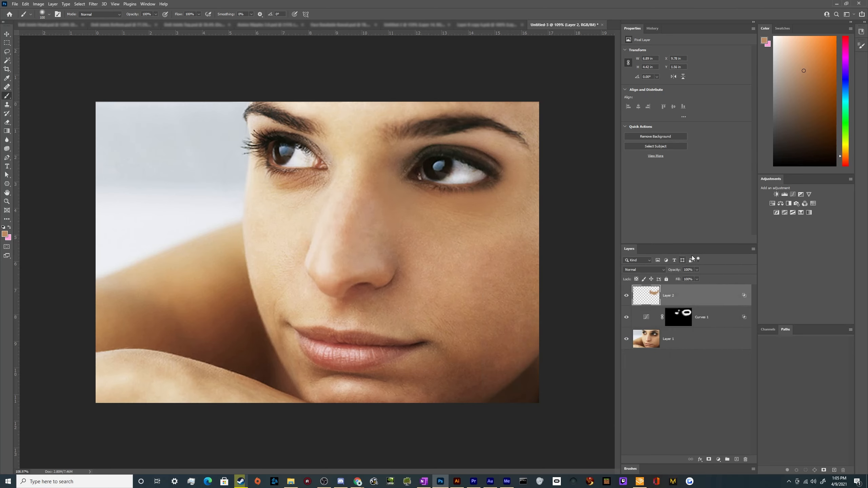
# Set the skin-tone layer's opacity to 70% and add a white layer mask to it
pyautogui.moveTo(677, 270); pyautogui.dragTo(657, 272)
pyautogui.click(709, 459)
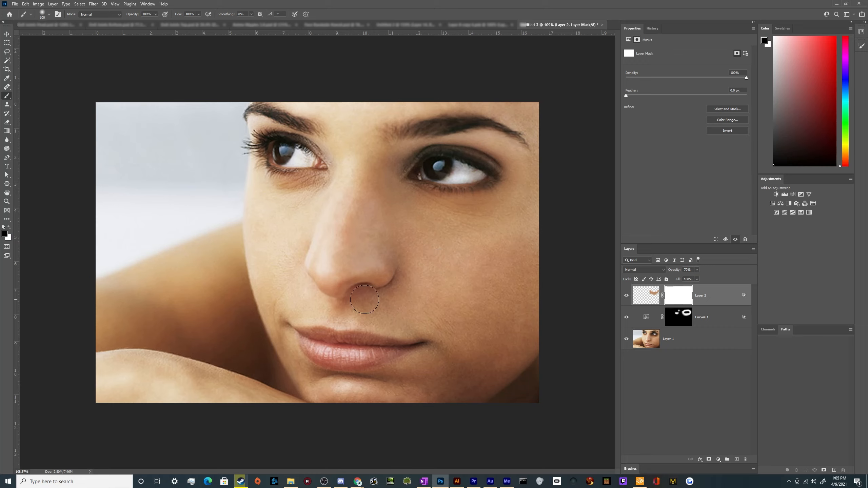
pyautogui.moveTo(380, 194); pyautogui.dragTo(415, 242)
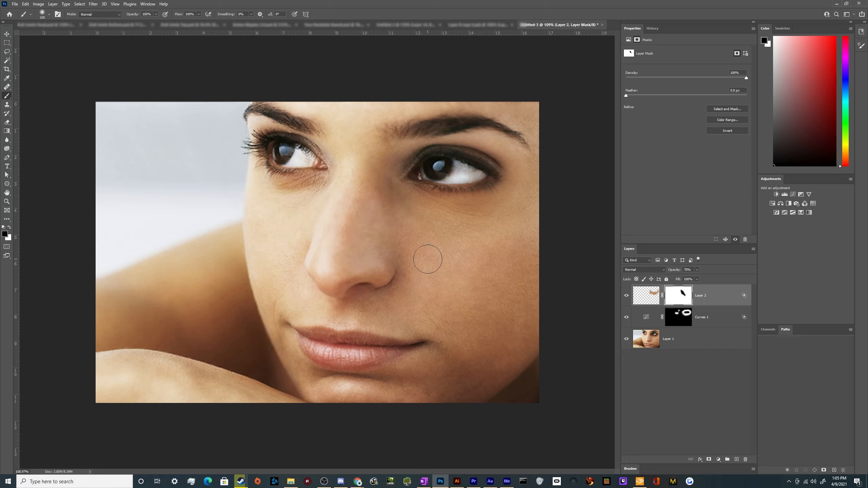
pyautogui.hotkey('ctrl', 'z')
pyautogui.hotkey('ctrl', 'z')
pyautogui.hotkey('ctrl', 'z')
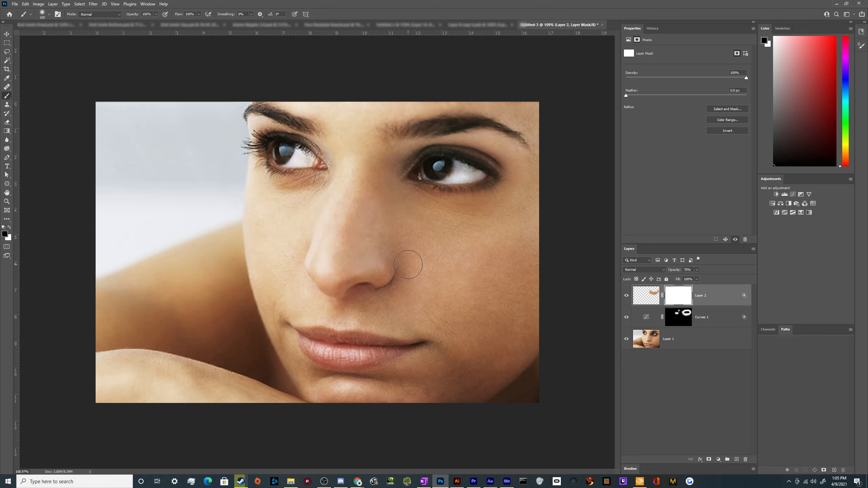
# Paint black on the skin-tone layer's mask around the patch's outer edges with a 175 px brush and set the layer's opacity to 67%
pyautogui.press(']')
pyautogui.press(']')
pyautogui.press(']')
pyautogui.moveTo(526, 159)
pyautogui.mouseDown()
pyautogui.moveTo(540, 183)
pyautogui.moveTo(531, 174)
pyautogui.moveTo(542, 228)
pyautogui.moveTo(529, 218)
pyautogui.moveTo(490, 252)
pyautogui.moveTo(478, 241)
pyautogui.moveTo(475, 252)
pyautogui.moveTo(495, 236)
pyautogui.moveTo(403, 293)
pyautogui.moveTo(412, 241)
pyautogui.moveTo(371, 185)
pyautogui.moveTo(381, 268)
pyautogui.moveTo(373, 195)
pyautogui.moveTo(384, 241)
pyautogui.mouseUp()
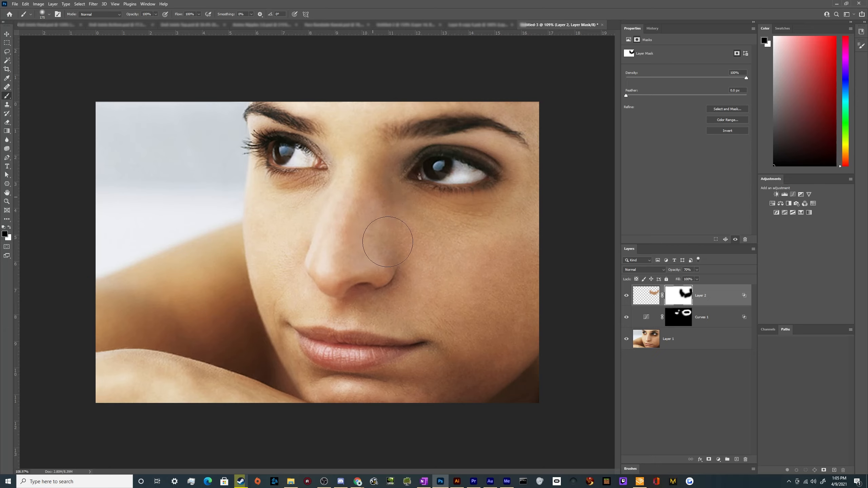
pyautogui.moveTo(680, 272); pyautogui.dragTo(681, 276)
pyautogui.moveTo(677, 273); pyautogui.dragTo(673, 274)
# Toggle the skin-tone layer's visibility to compare the portrait with and without the painted patch
pyautogui.press('v')
pyautogui.scroll(-3, 316, 275)
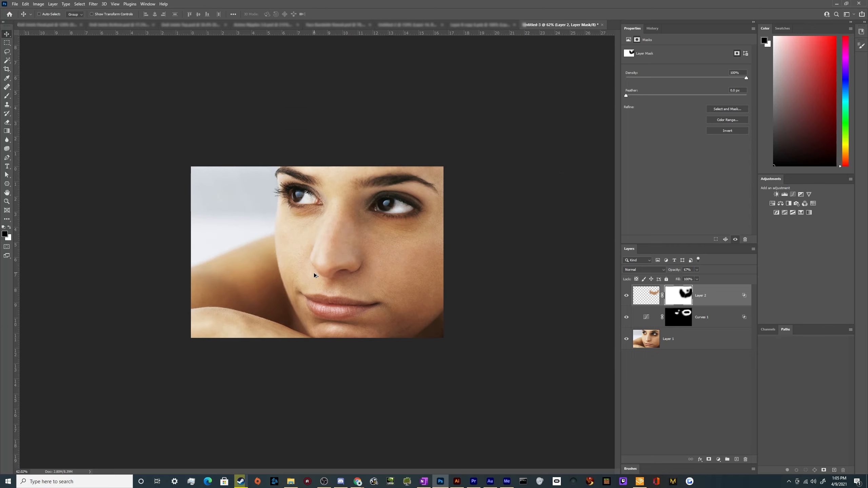
pyautogui.scroll(2, 317, 276)
pyautogui.click(627, 296)
pyautogui.click(627, 296)
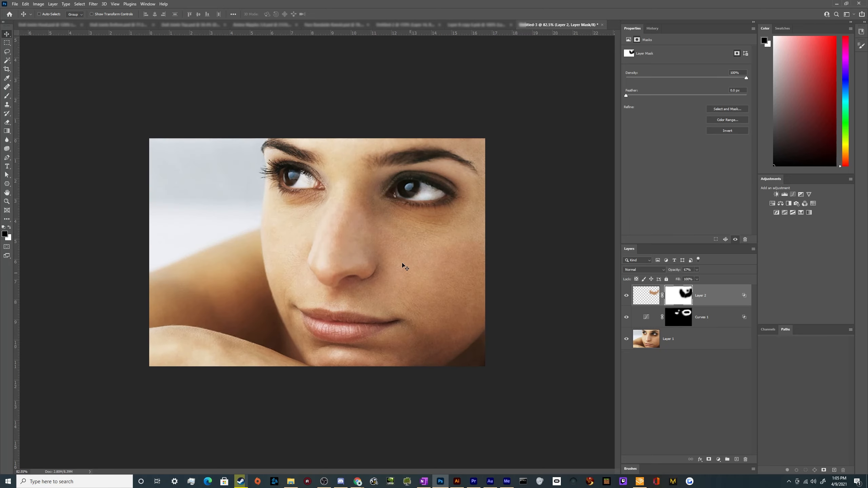